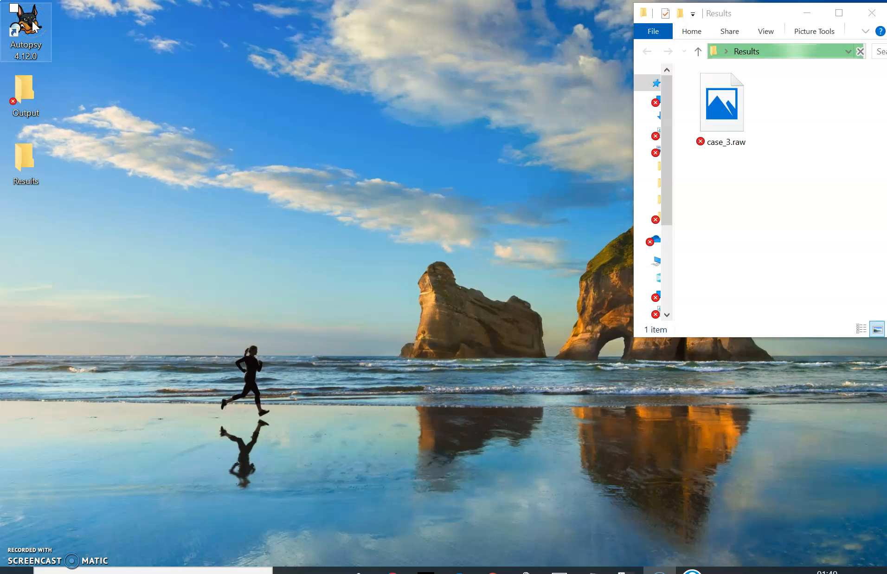
Step: Close the empty Output folder window and launch Autopsy 4.12.0 from the desktop
{"action": "left_click", "coordinate": [510, 157]}
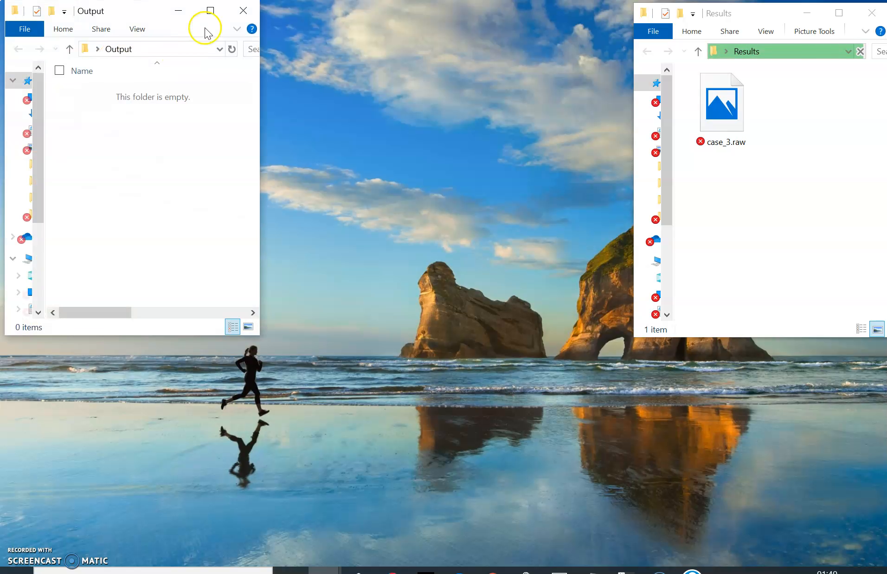
{"action": "left_click", "coordinate": [229, 9]}
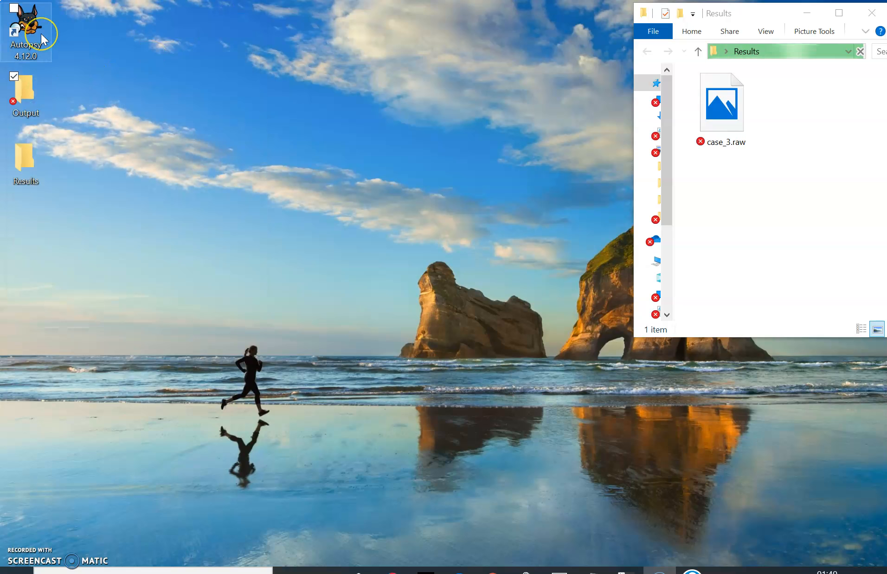
{"action": "left_click", "coordinate": [172, 89]}
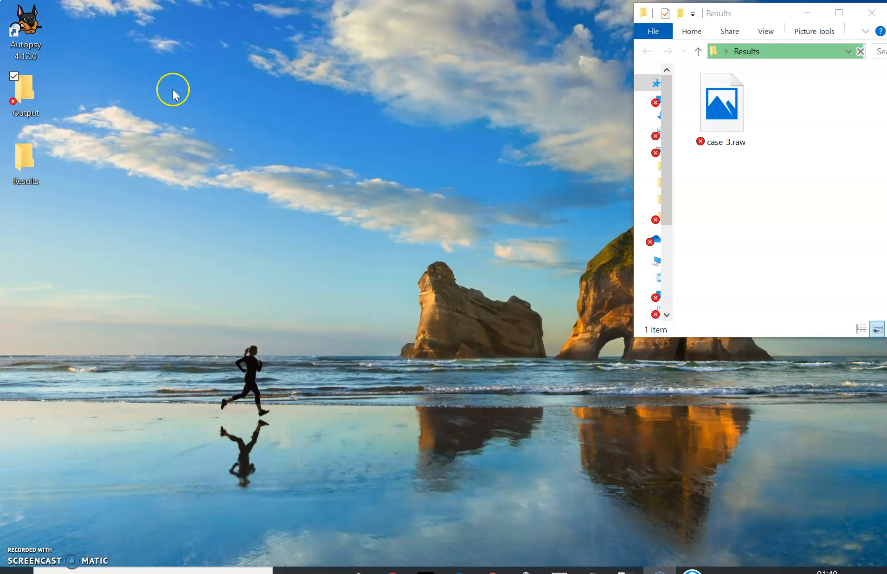
{"action": "left_click", "coordinate": [24, 111]}
{"action": "double_click", "coordinate": [28, 55]}
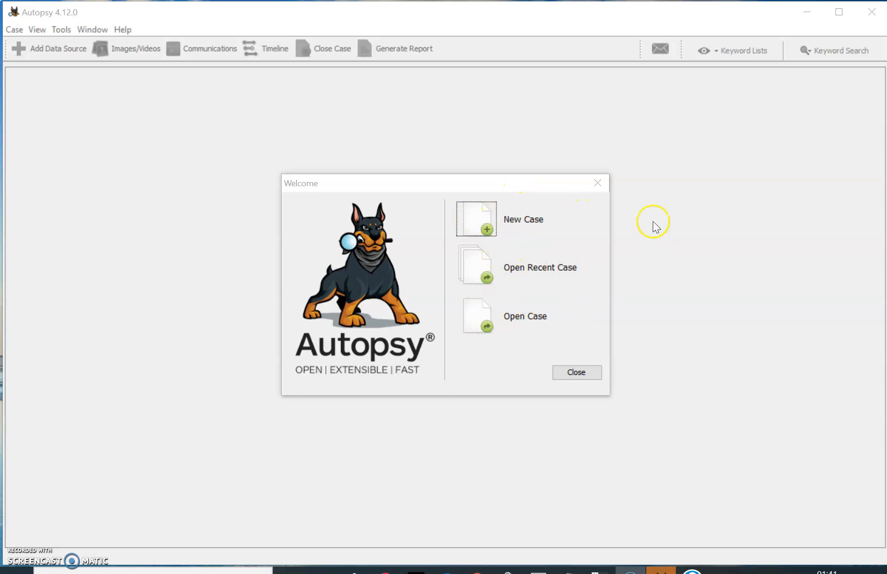
Step: Start a new case named videotutorialexample with the Desktop as its base directory
{"action": "left_click", "coordinate": [479, 214]}
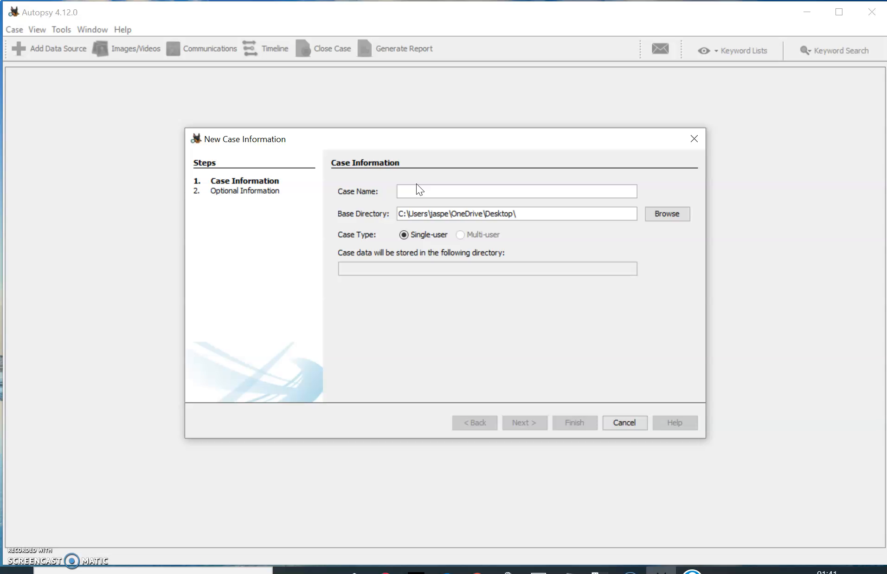
{"action": "type", "text": "video"}
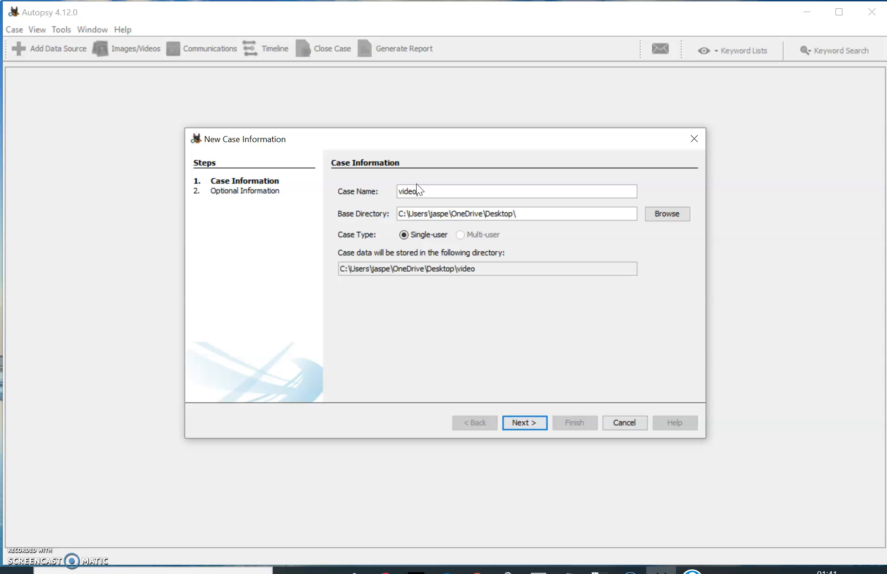
{"action": "type", "text": "turtorialexample"}
{"action": "left_click", "coordinate": [652, 218]}
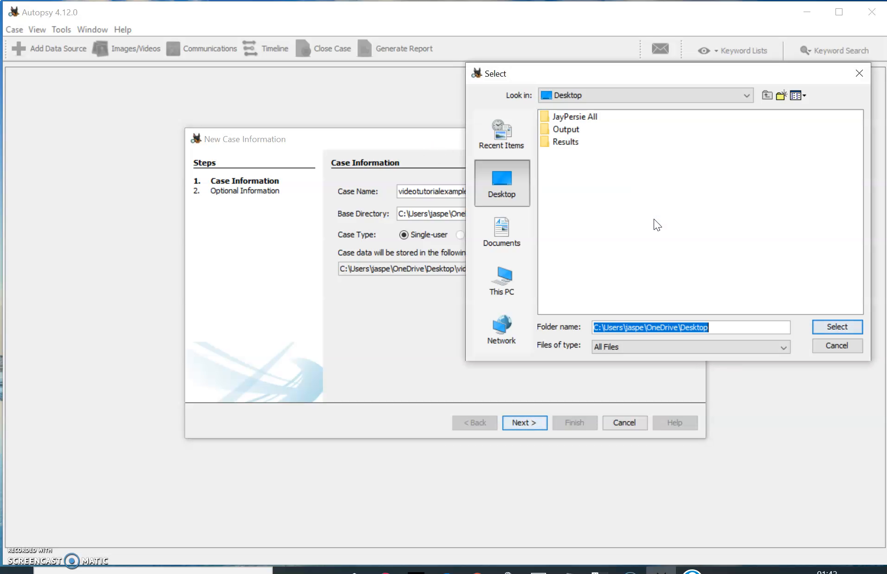
{"action": "left_click", "coordinate": [502, 186]}
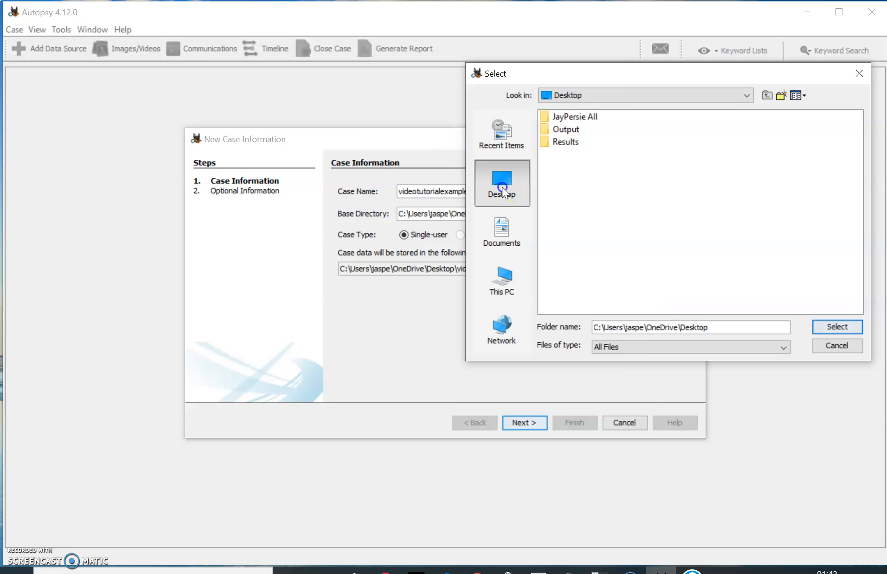
{"action": "left_click", "coordinate": [825, 330]}
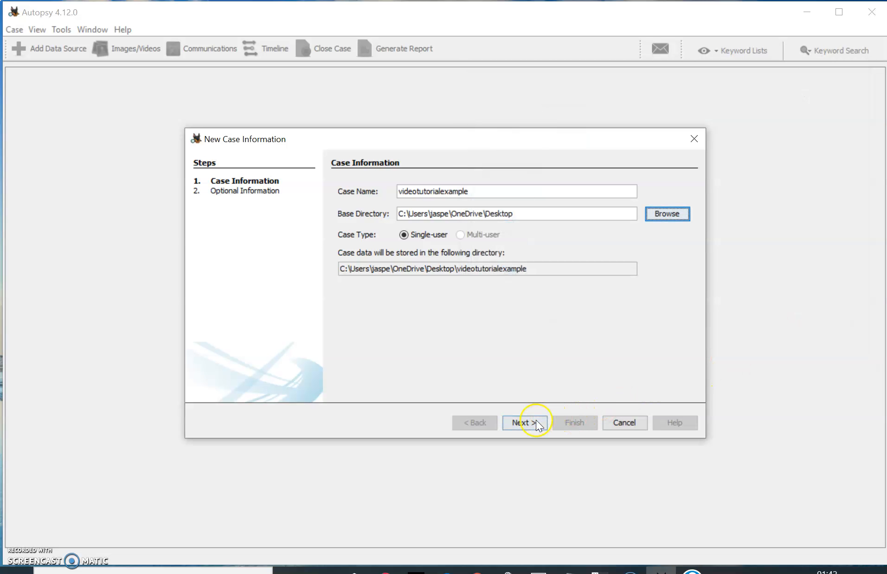
Step: Set the case number to 01 in the optional information and finish creating the case
{"action": "left_click", "coordinate": [535, 420]}
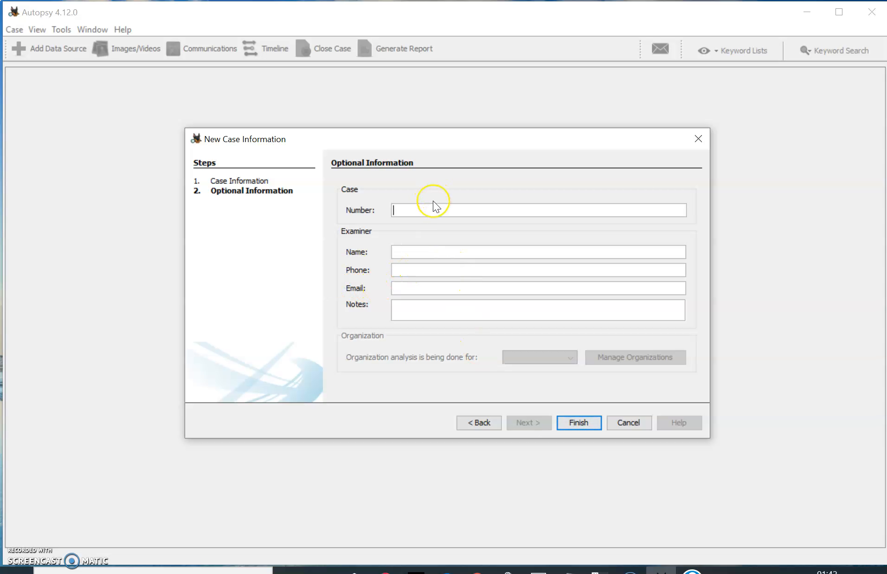
{"action": "type", "text": "01"}
{"action": "left_click", "coordinate": [588, 425]}
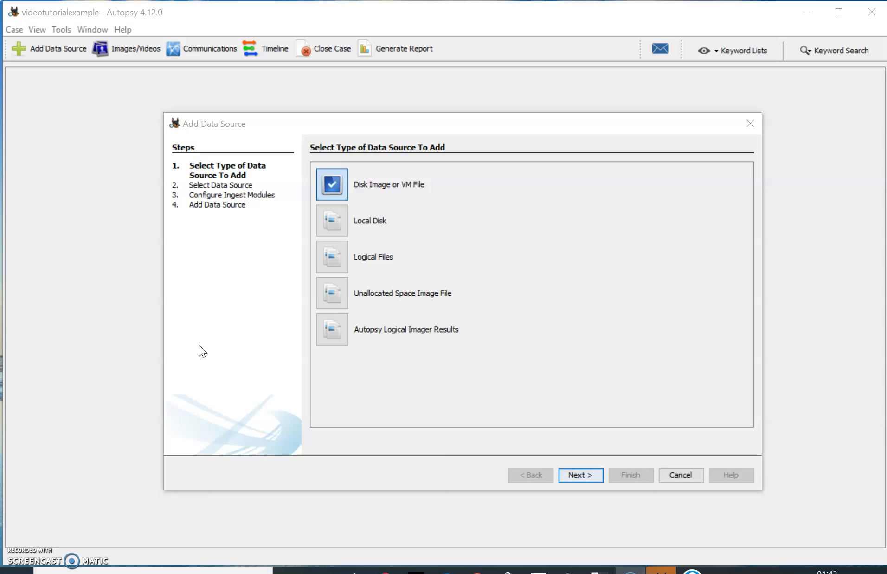
Step: Choose case_3.raw from the Desktop's Results folder as a disk image data source
{"action": "left_click", "coordinate": [340, 184]}
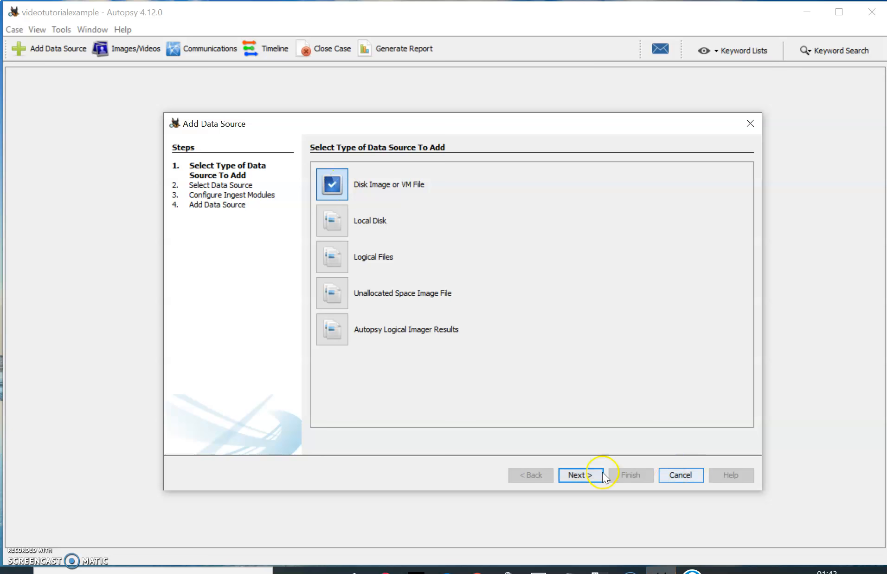
{"action": "left_click", "coordinate": [580, 474]}
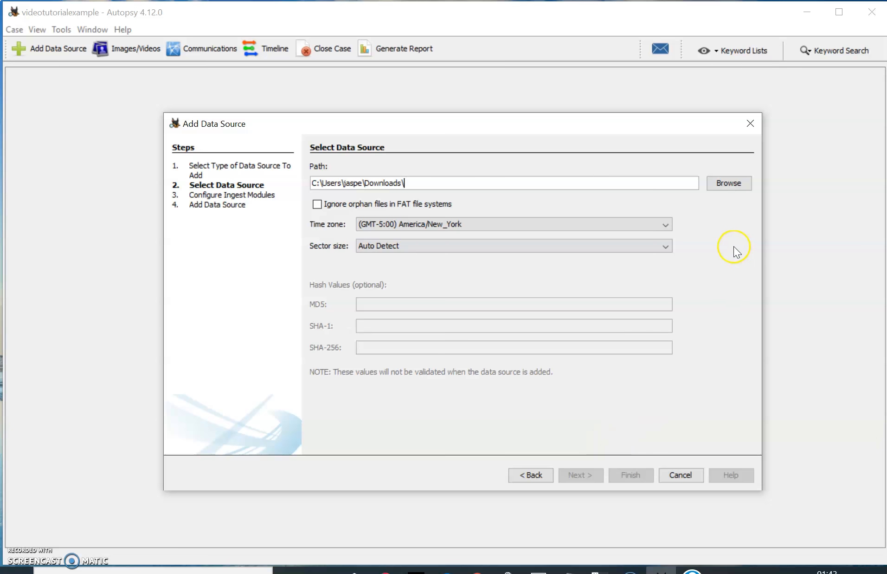
{"action": "left_click", "coordinate": [723, 181]}
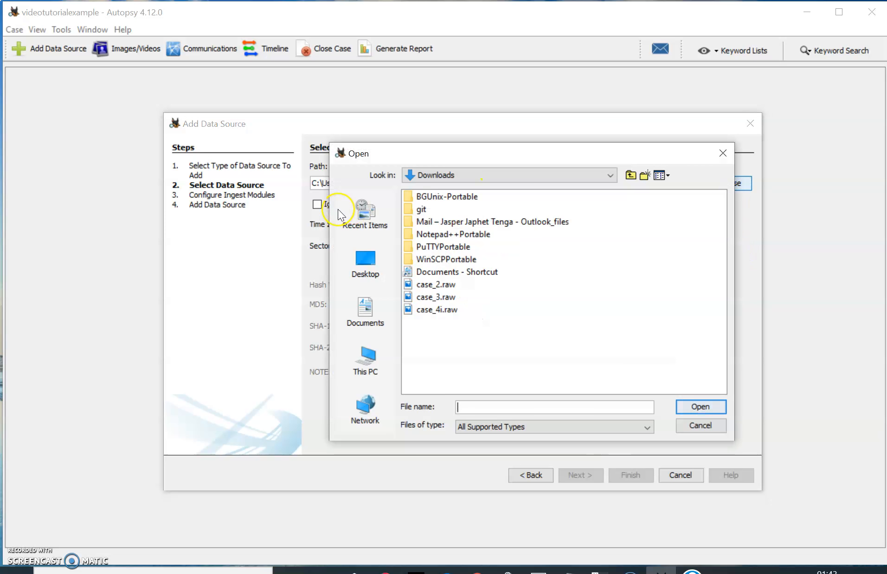
{"action": "left_click", "coordinate": [364, 260]}
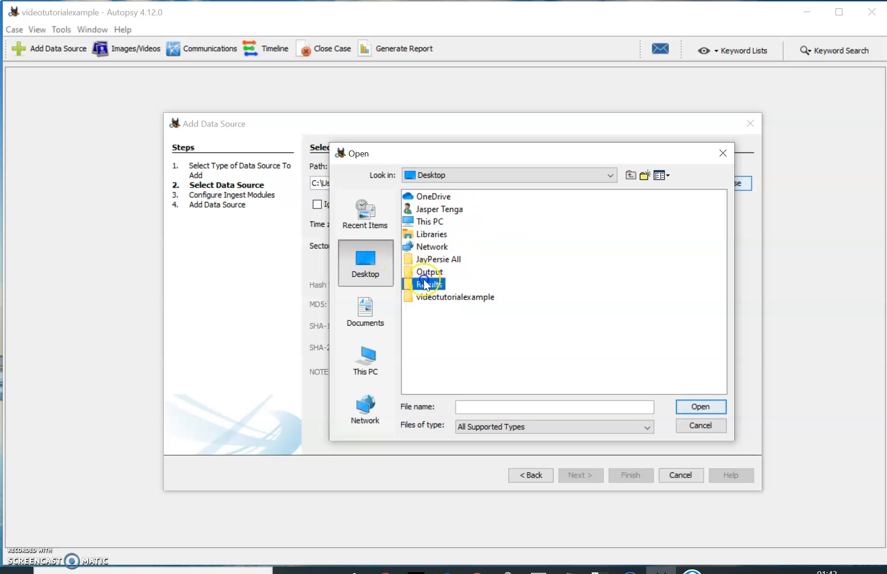
{"action": "double_click", "coordinate": [424, 281]}
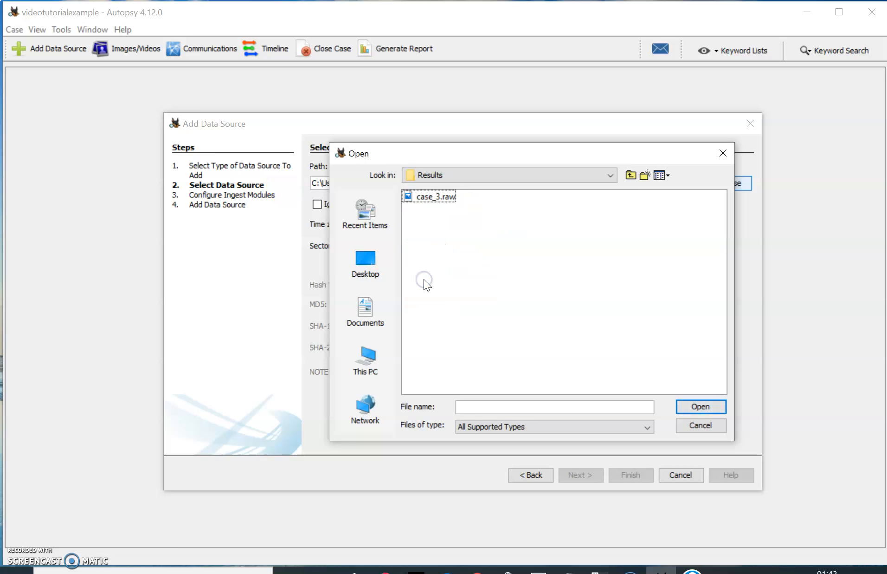
{"action": "left_click", "coordinate": [428, 198]}
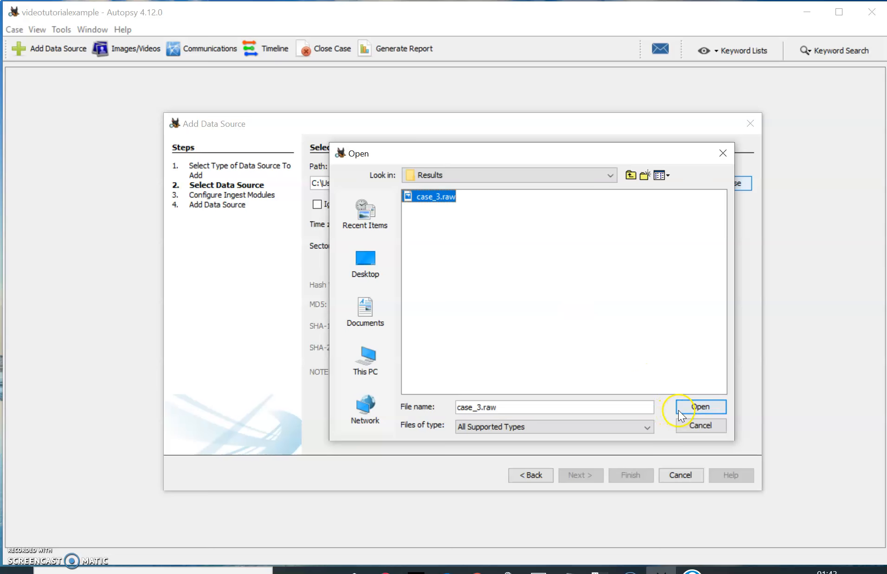
{"action": "left_click", "coordinate": [696, 408]}
{"action": "left_click", "coordinate": [581, 474]}
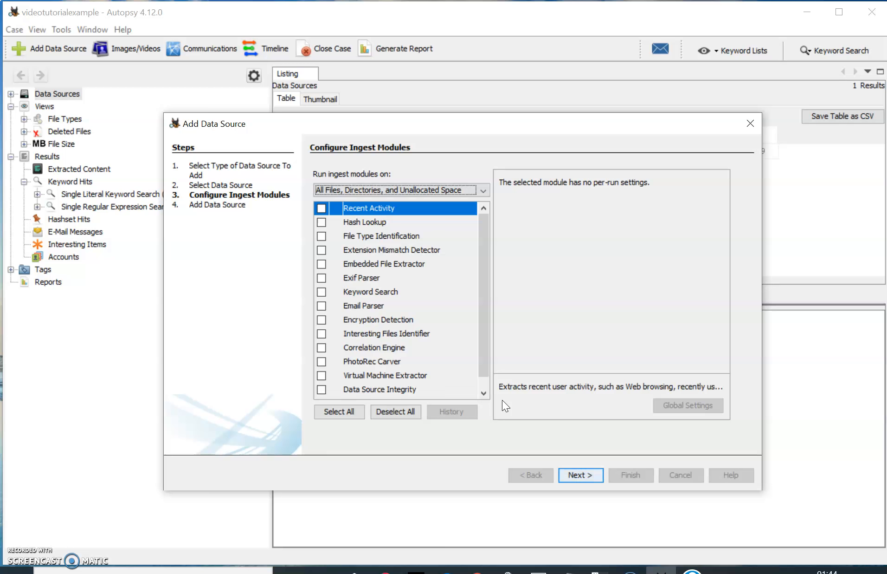
Step: Leave all ingest modules unselected and finish adding the data source
{"action": "left_click_drag", "start_coordinate": [483, 314], "coordinate": [487, 271]}
{"action": "left_click", "coordinate": [579, 473]}
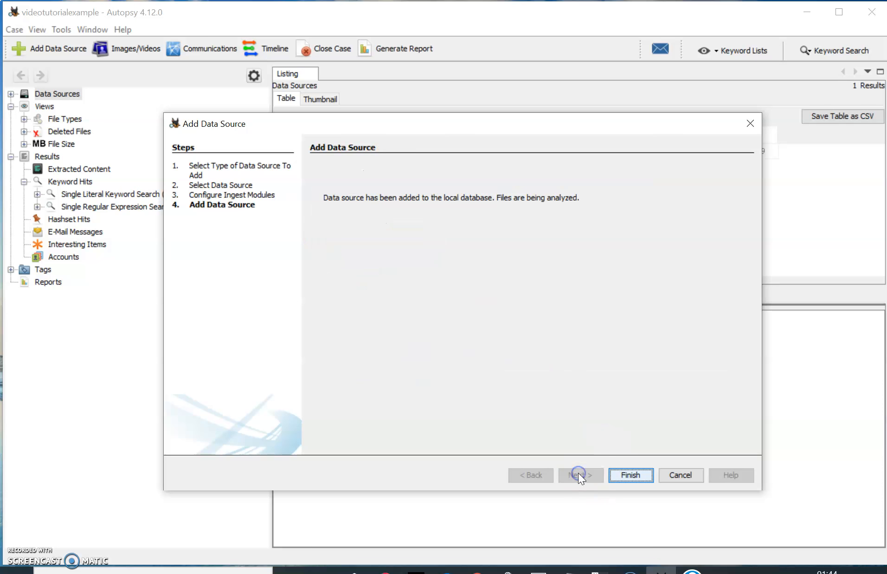
{"action": "left_click", "coordinate": [634, 474]}
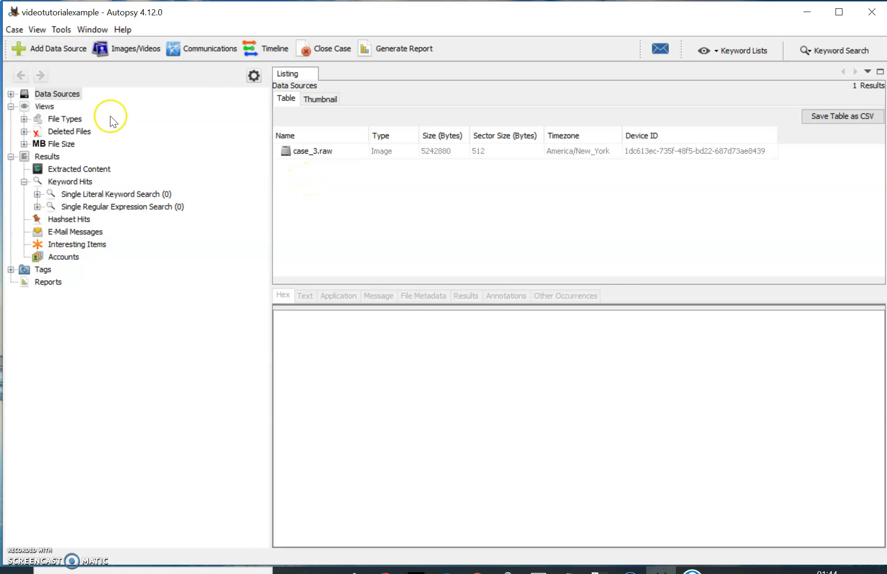
Step: List all deleted files in the image and examine the hex contents of aa2M and bb1M.txt
{"action": "left_click", "coordinate": [87, 130]}
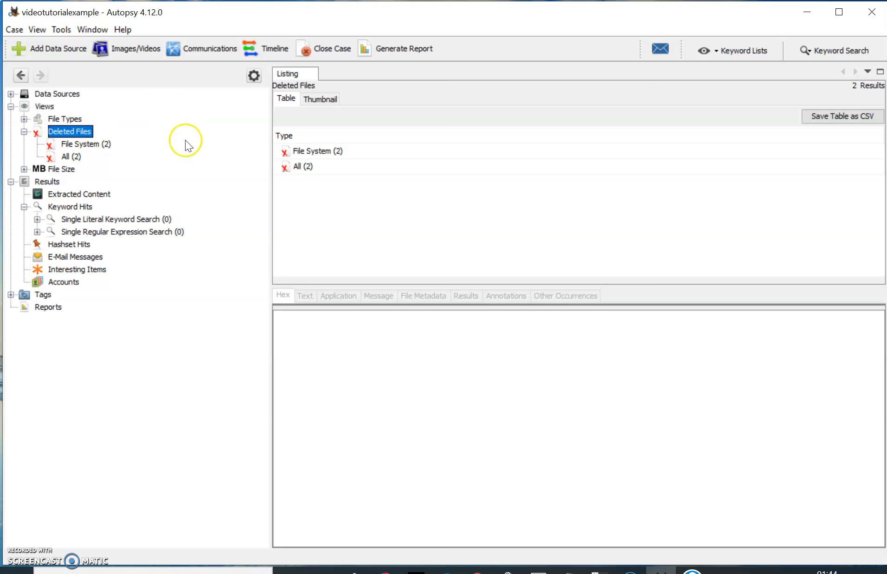
{"action": "double_click", "coordinate": [300, 167]}
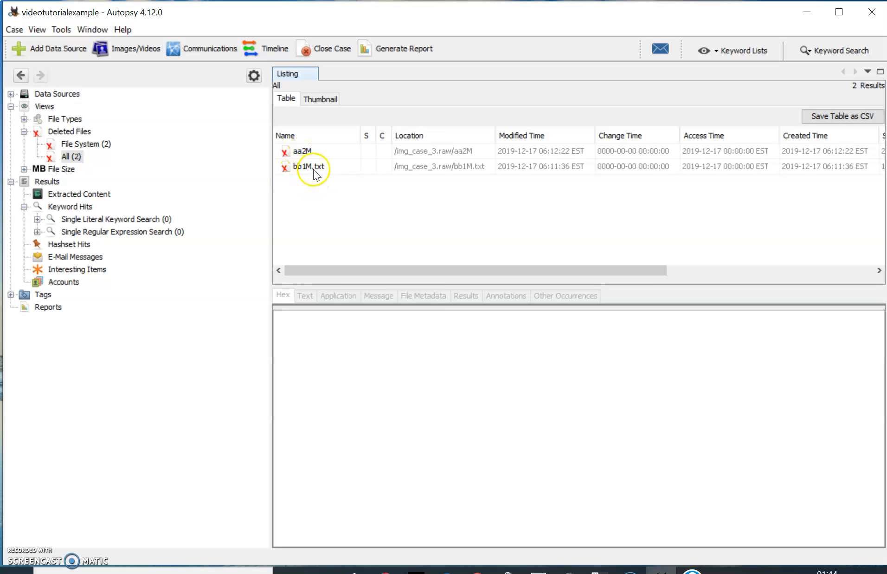
{"action": "left_click", "coordinate": [306, 150]}
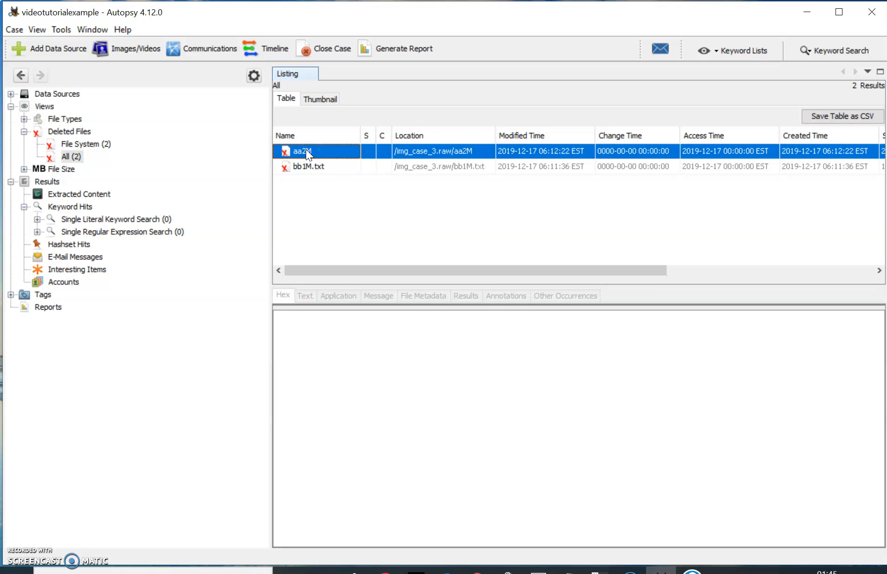
{"action": "left_click", "coordinate": [306, 151]}
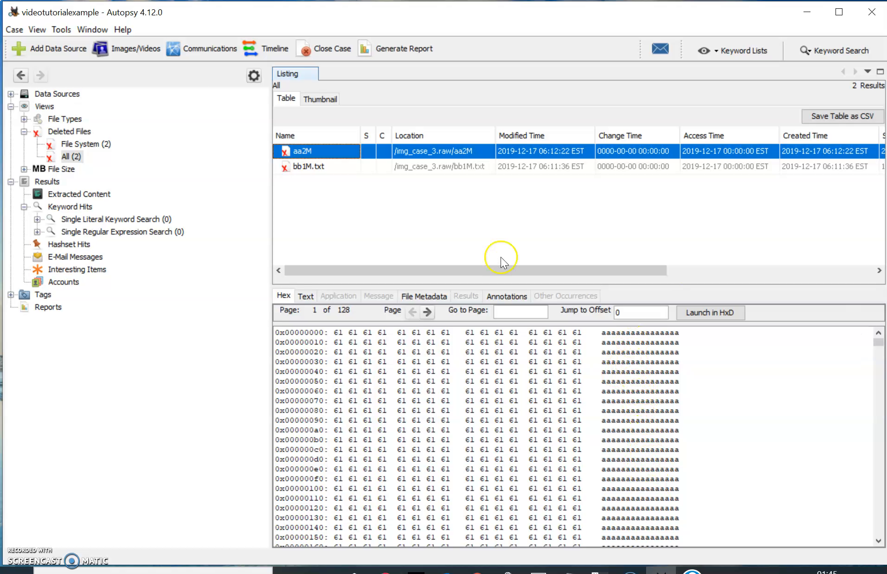
{"action": "left_click", "coordinate": [318, 167]}
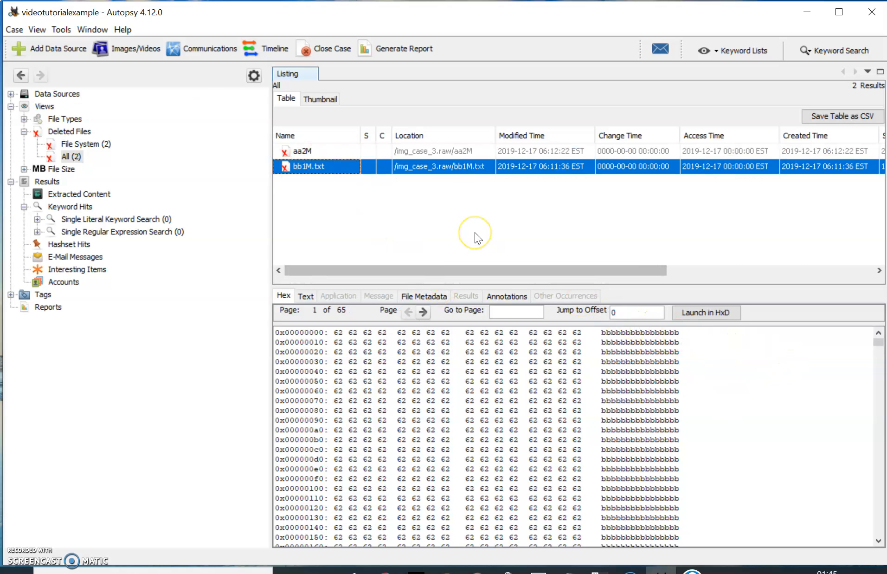
Step: Extract the deleted file aa2M into the Output folder on the Desktop
{"action": "left_click", "coordinate": [327, 145]}
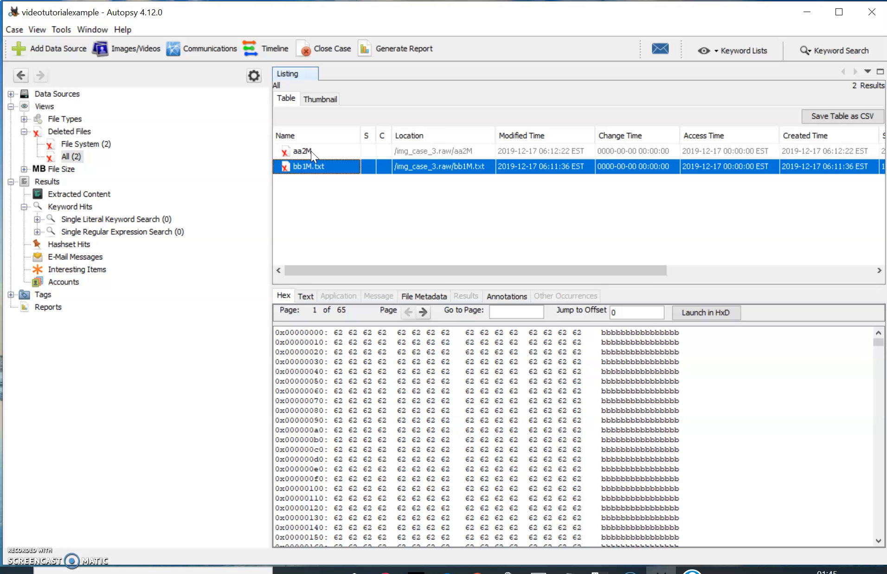
{"action": "left_click", "coordinate": [312, 151]}
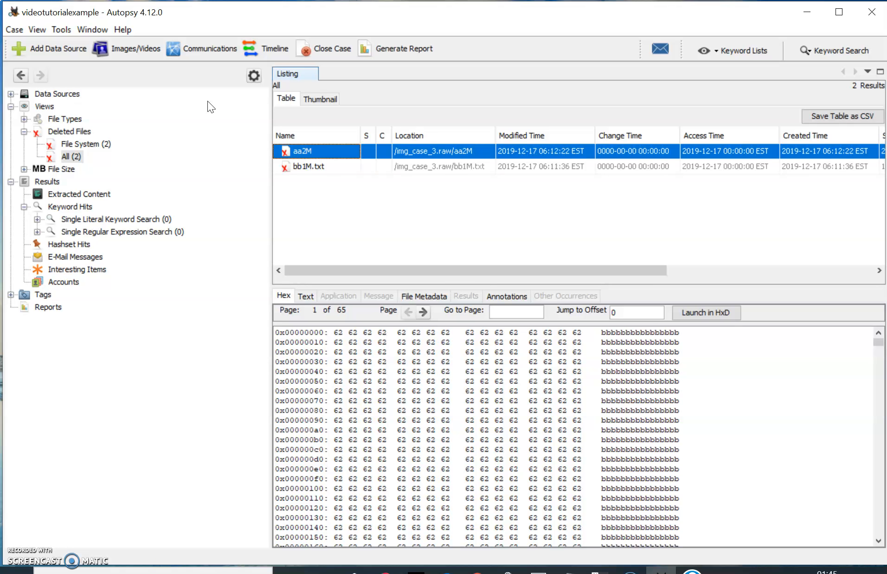
{"action": "right_click", "coordinate": [307, 151]}
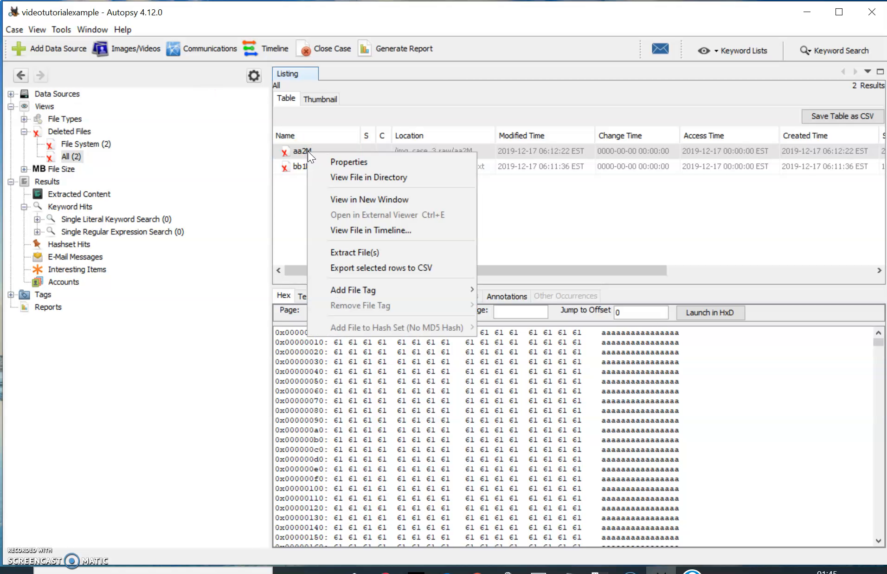
{"action": "left_click", "coordinate": [378, 253]}
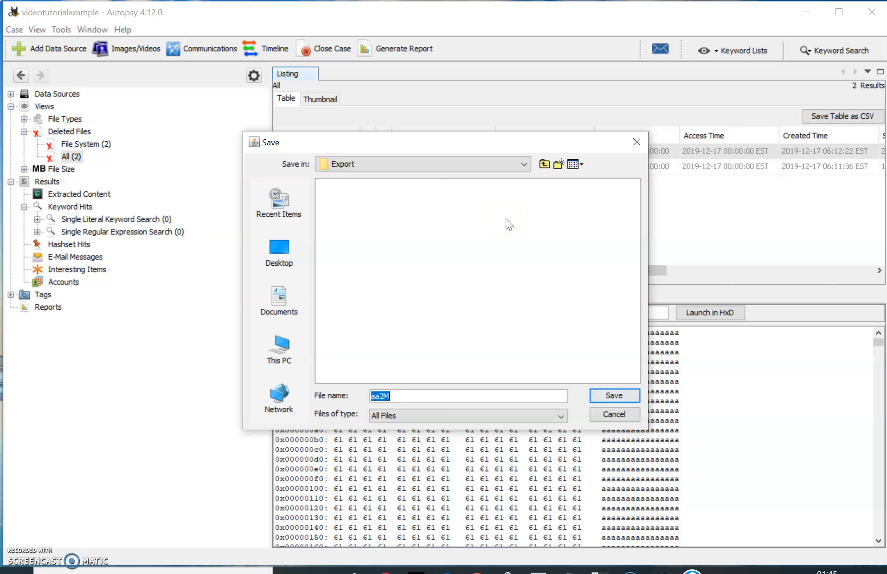
{"action": "left_click", "coordinate": [284, 243]}
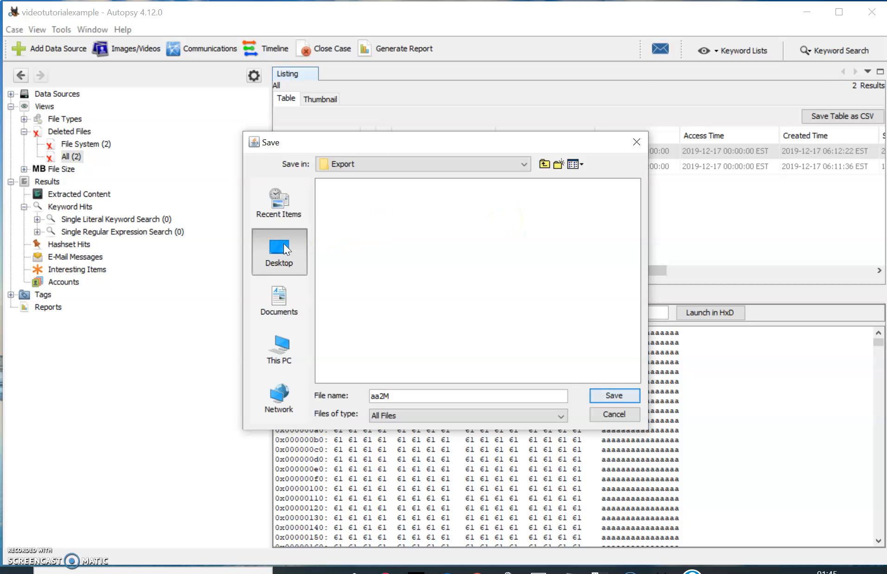
{"action": "double_click", "coordinate": [345, 259]}
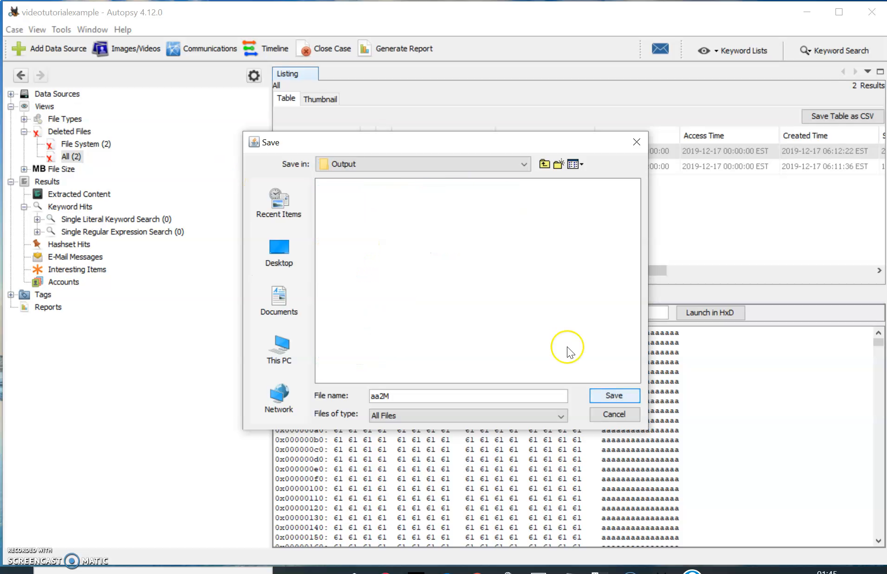
{"action": "left_click", "coordinate": [608, 394]}
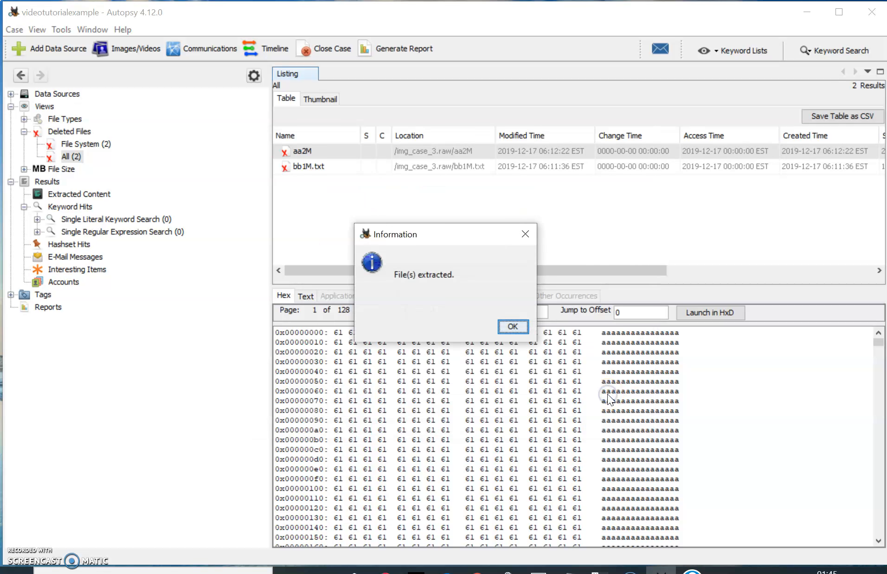
{"action": "left_click", "coordinate": [515, 327]}
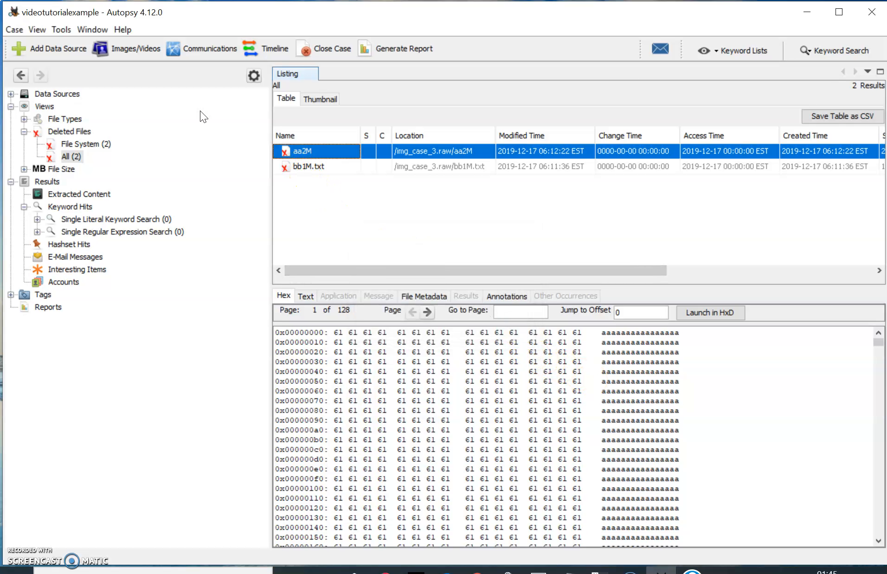
Step: Extract the deleted file bb1M.txt into the Output folder on the Desktop
{"action": "right_click", "coordinate": [299, 166]}
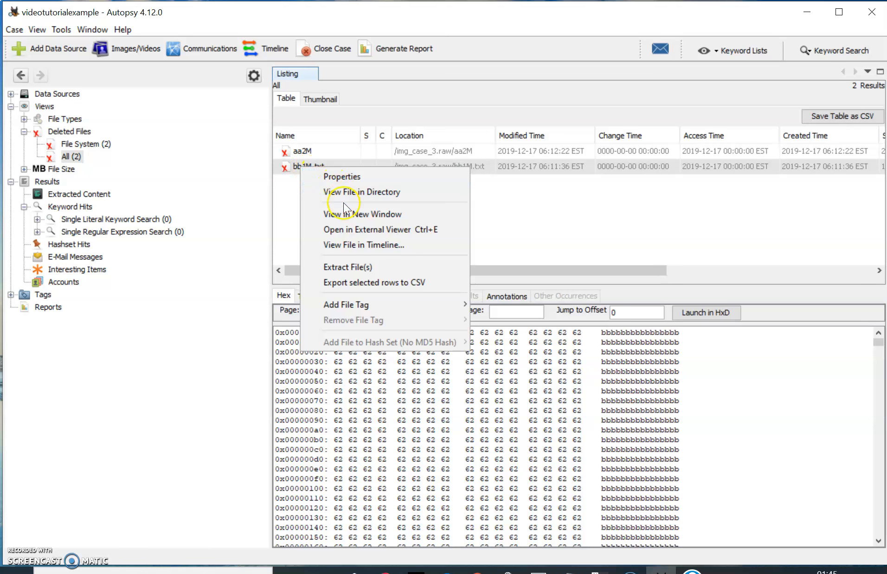
{"action": "left_click", "coordinate": [346, 267]}
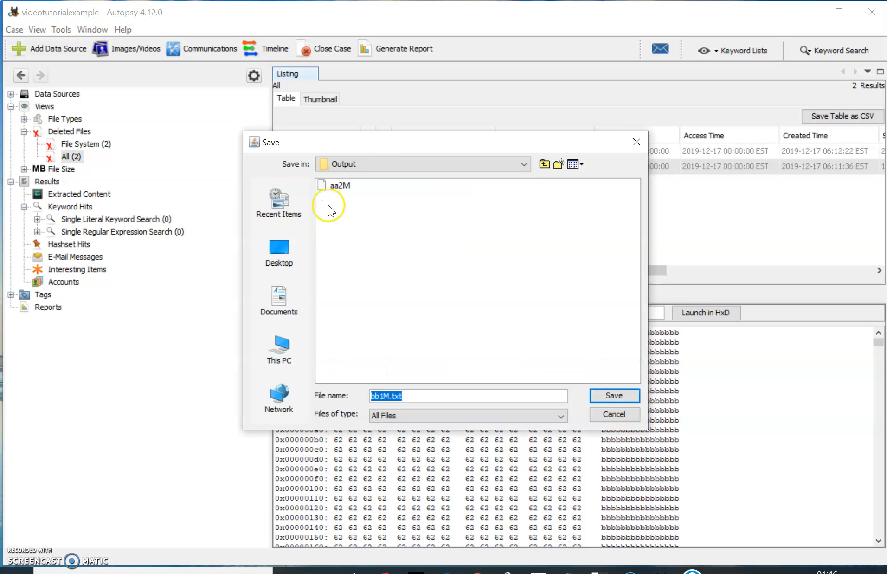
{"action": "left_click", "coordinate": [279, 251]}
{"action": "left_click", "coordinate": [339, 261]}
{"action": "left_click", "coordinate": [337, 264]}
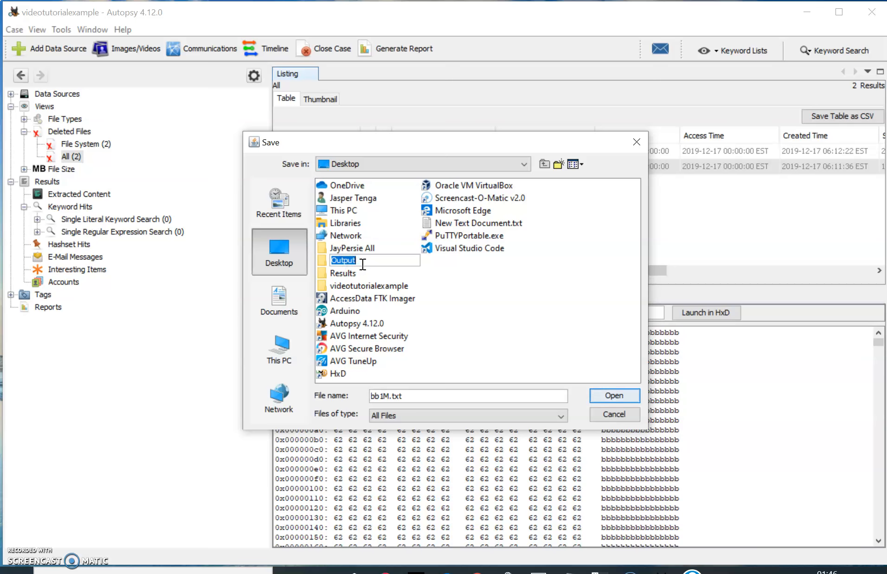
{"action": "double_click", "coordinate": [320, 257]}
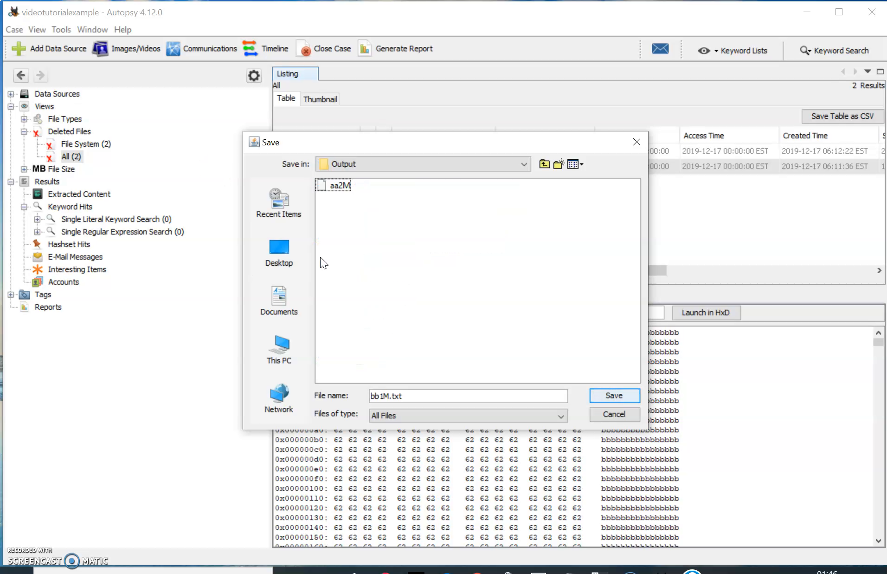
{"action": "left_click", "coordinate": [610, 391]}
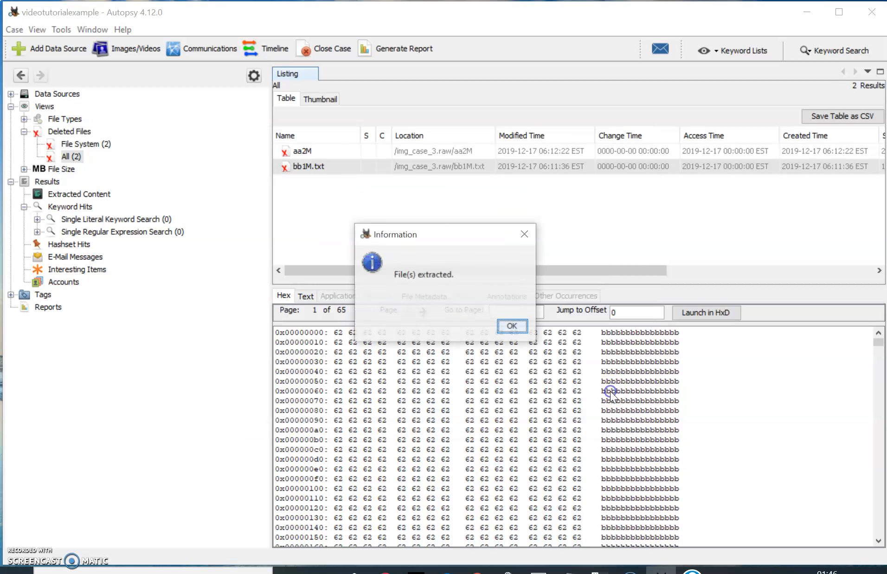
{"action": "left_click", "coordinate": [512, 326]}
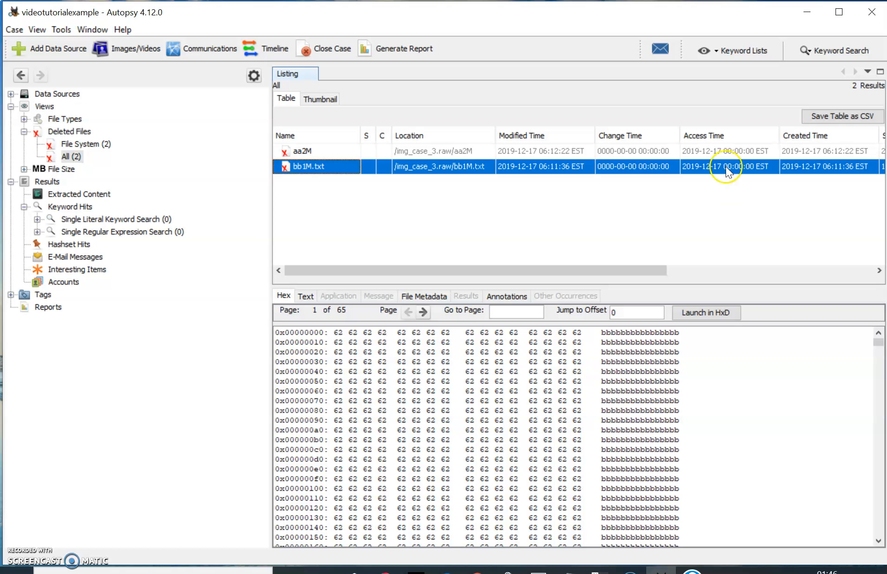
Step: Switch to the desktop and open the Output folder in File Explorer to check the extracted files, then minimize it
{"action": "left_click", "coordinate": [807, 11]}
{"action": "left_click", "coordinate": [21, 93]}
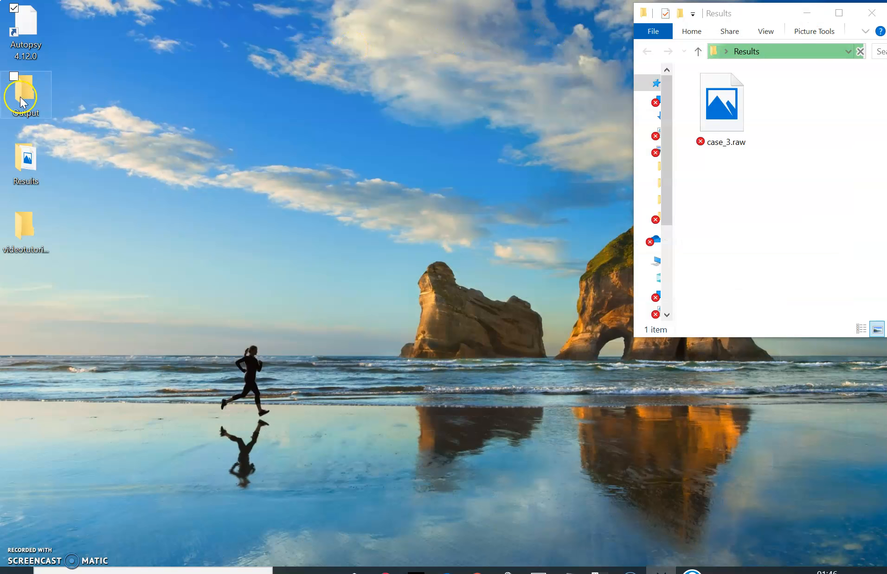
{"action": "double_click", "coordinate": [45, 90]}
{"action": "left_click", "coordinate": [228, 28]}
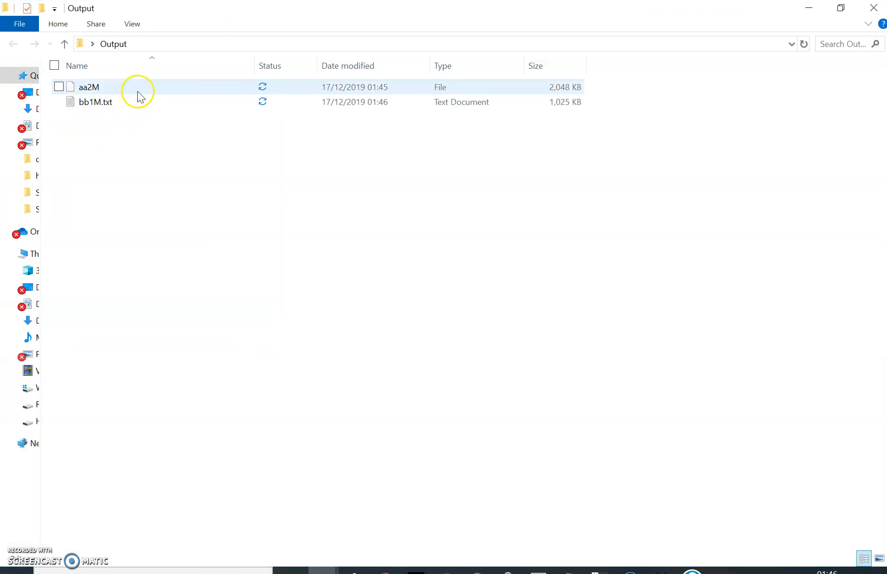
{"action": "left_click", "coordinate": [799, 9]}
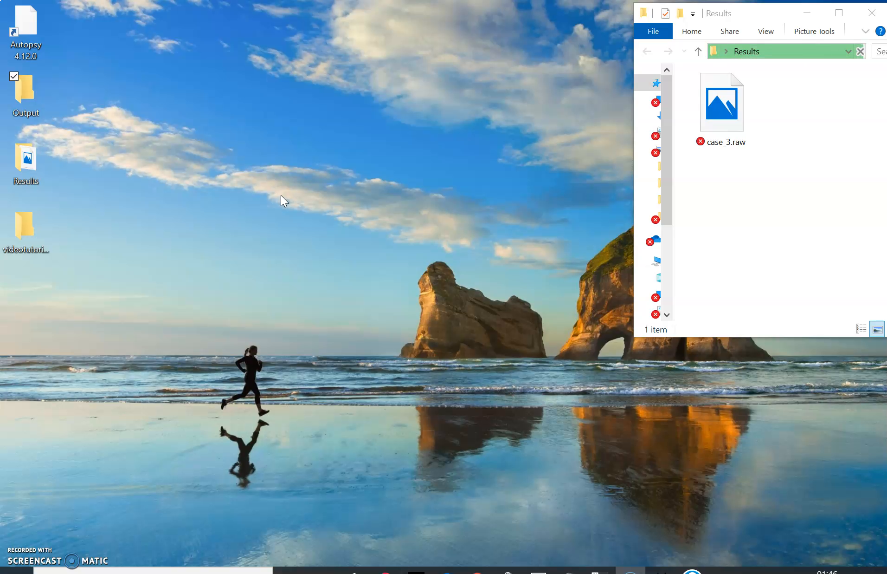
{"action": "left_click", "coordinate": [232, 469]}
{"action": "left_click", "coordinate": [108, 497]}
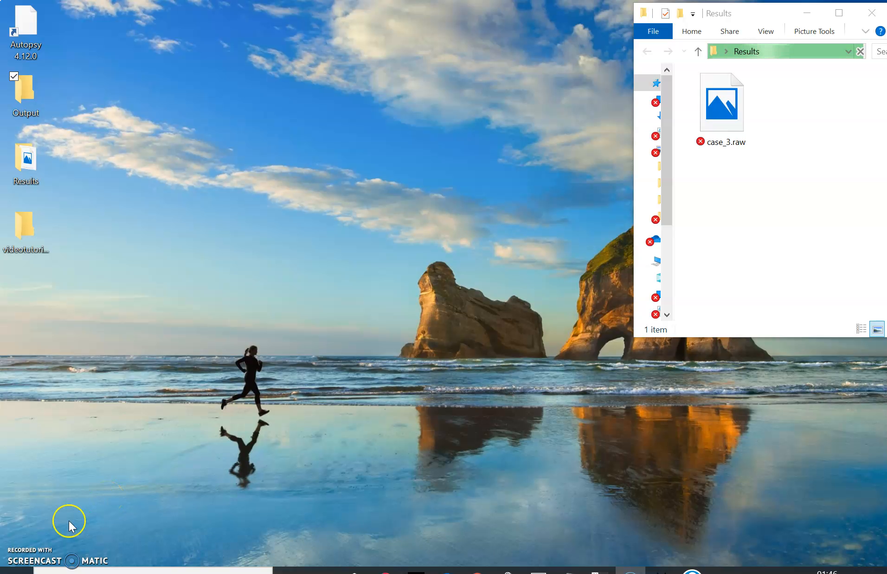